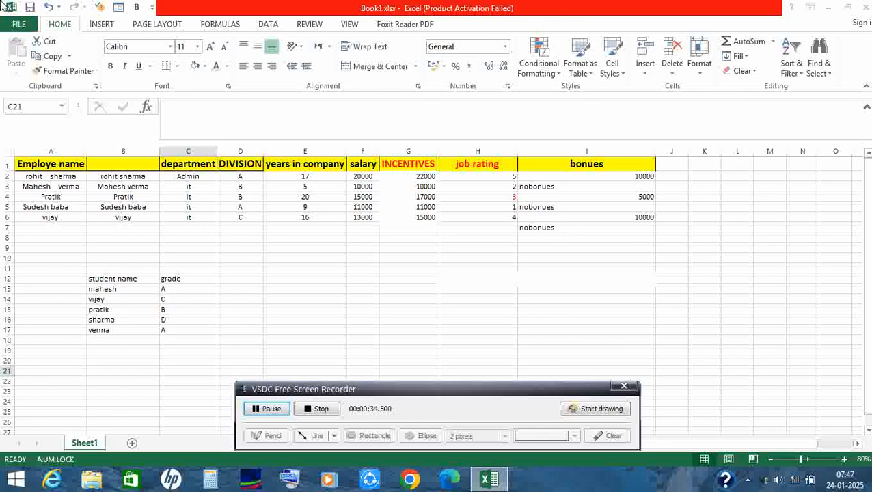
pyautogui.click(75, 273)
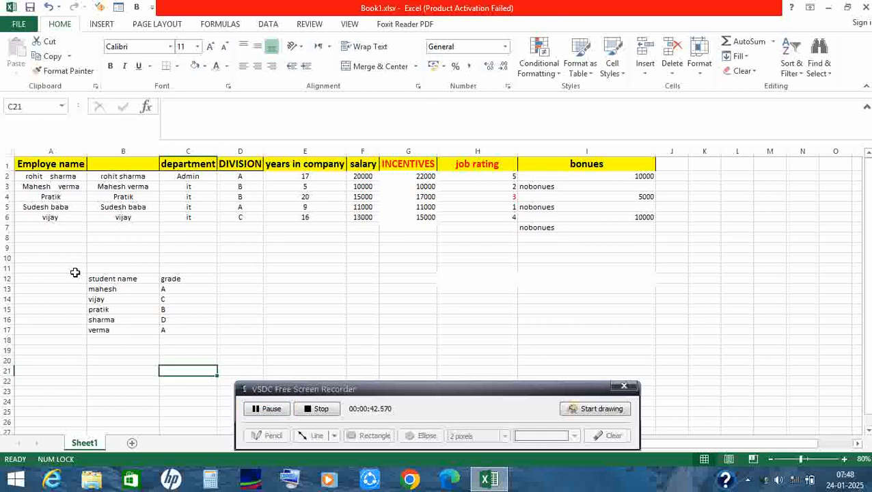
pyautogui.moveTo(332, 391); pyautogui.dragTo(558, 161)
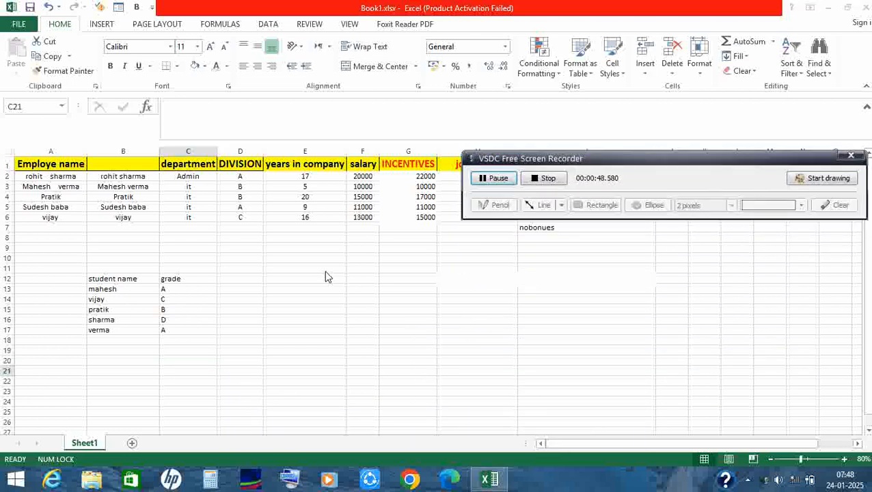
# Start a VLOOKUP formula in cell E20, using the student name from B16 as quoted text for the lookup value.
pyautogui.click(273, 359)
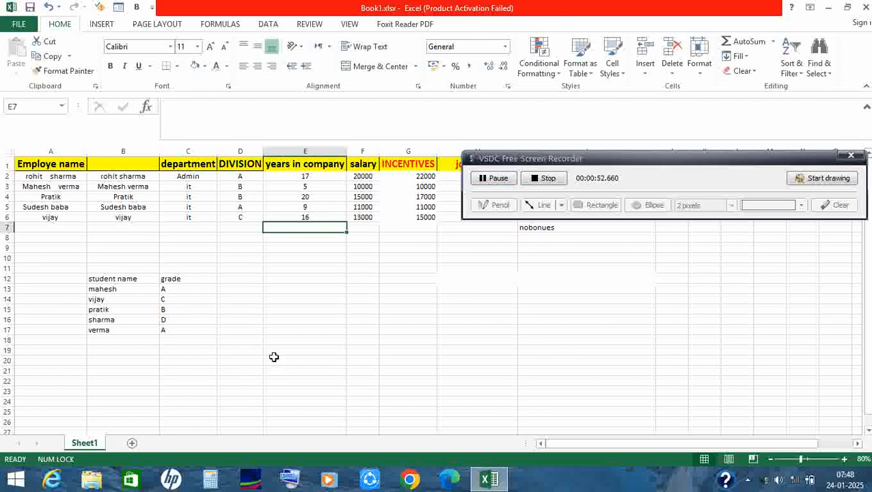
pyautogui.click(274, 358)
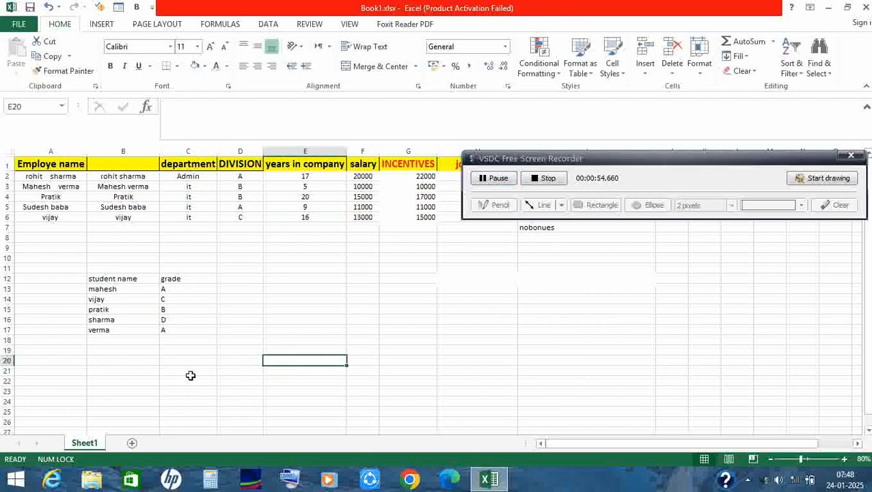
pyautogui.write('=')
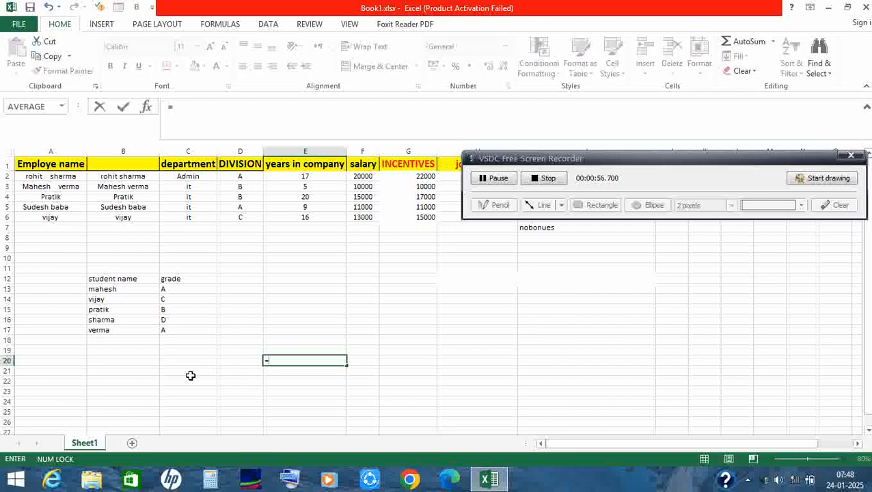
pyautogui.write('vloo')
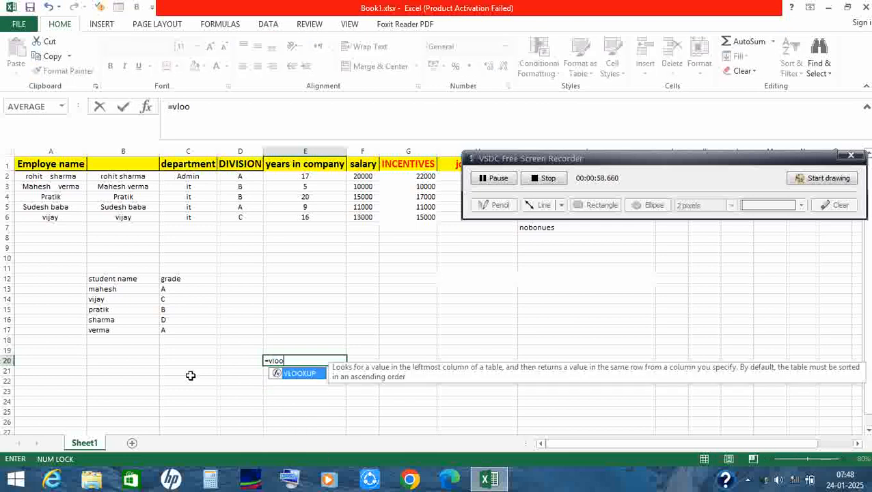
pyautogui.write('kuo')
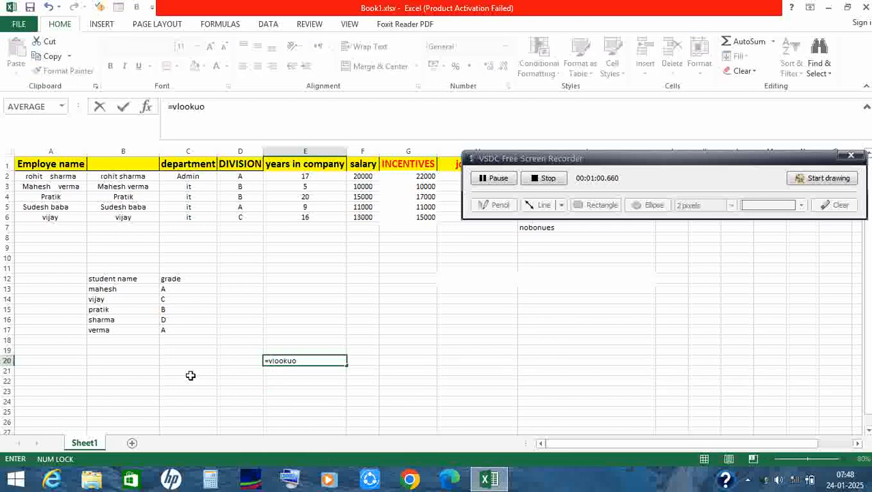
pyautogui.press('BackSpace')
pyautogui.write('p')
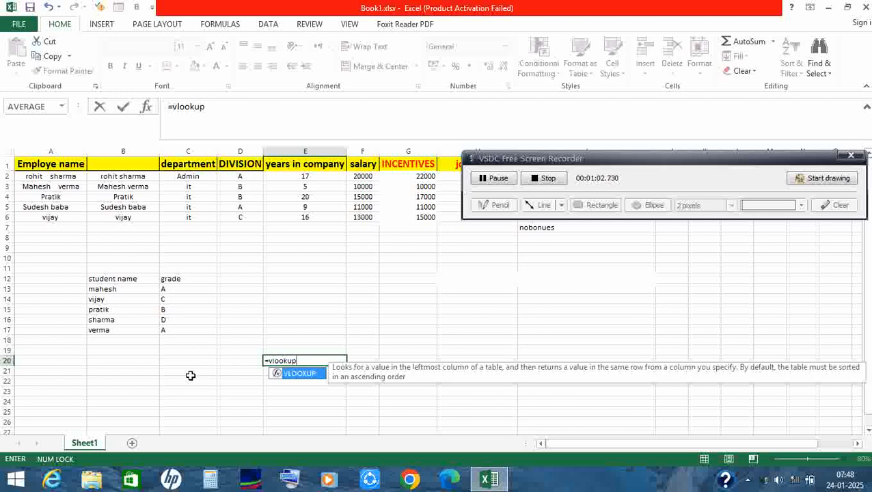
pyautogui.write('(')
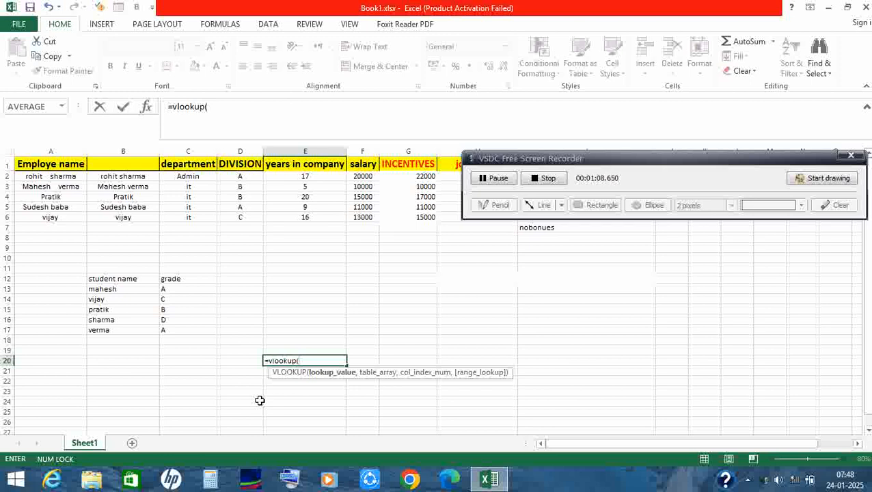
pyautogui.write('"shar')
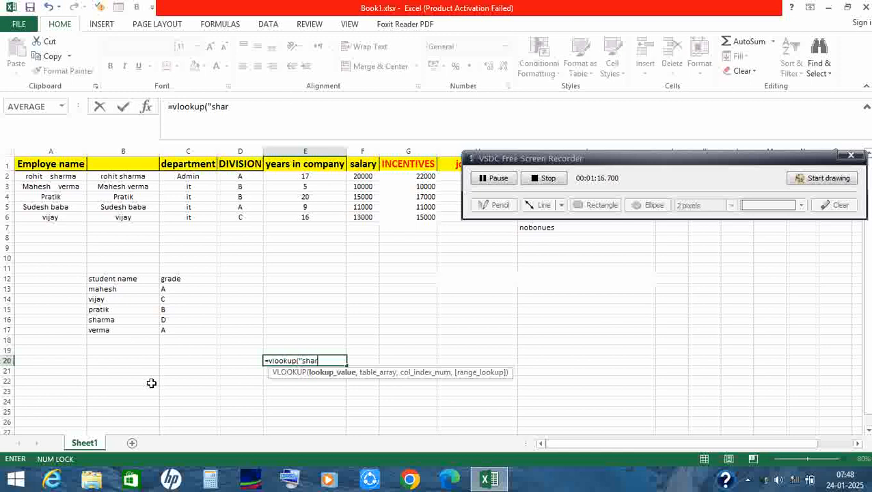
pyautogui.write('ma",')
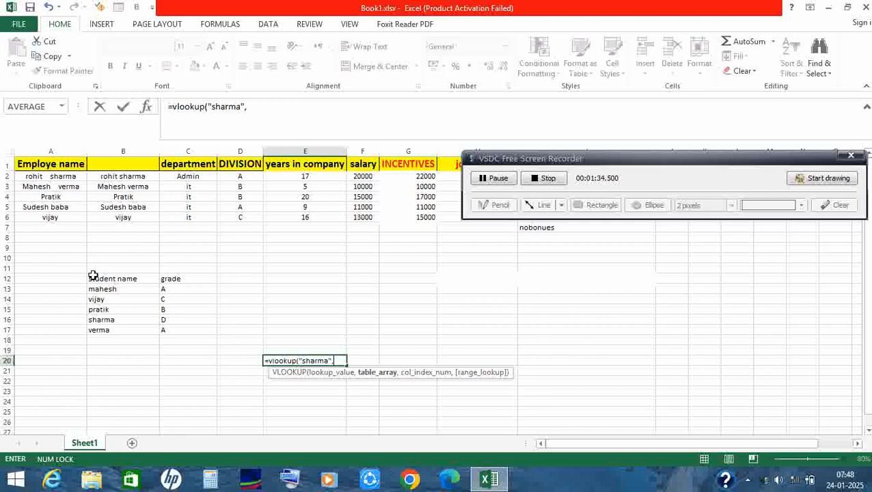
# Complete the VLOOKUP in E20 with table range B12:C17, column index 2 and FALSE for an exact match.
pyautogui.moveTo(93, 276); pyautogui.dragTo(181, 329)
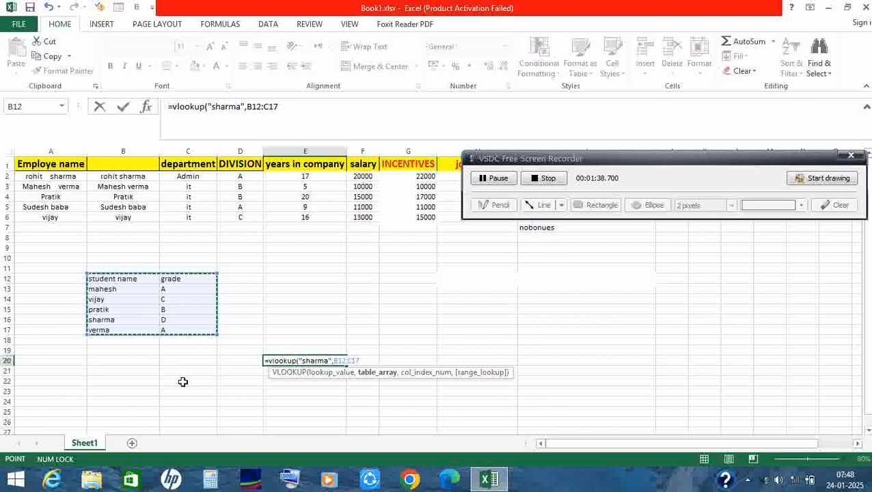
pyautogui.write(',')
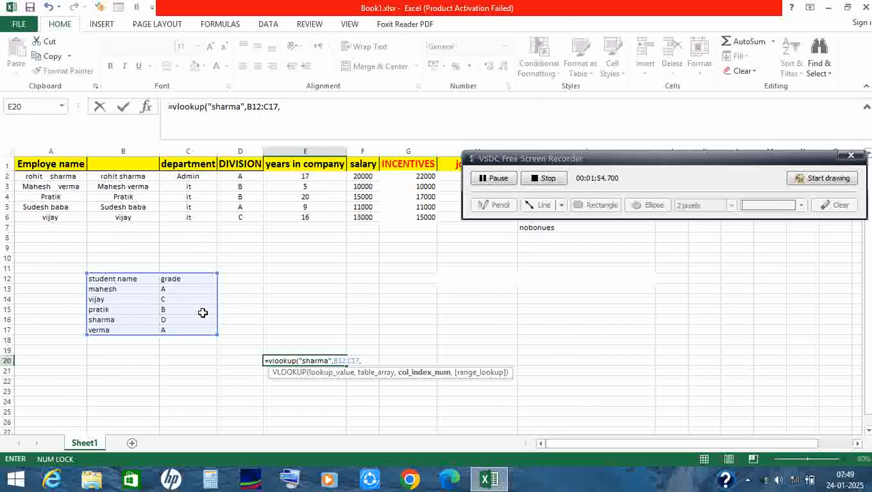
pyautogui.write('2,')
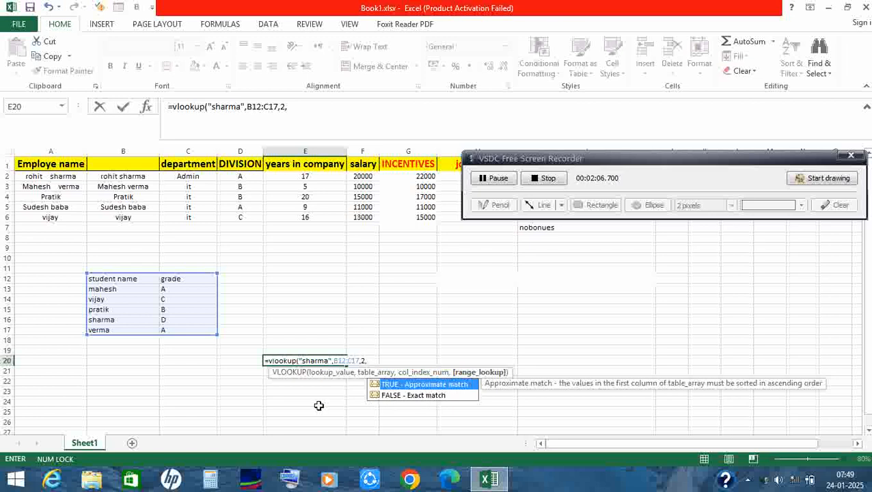
pyautogui.write('false)')
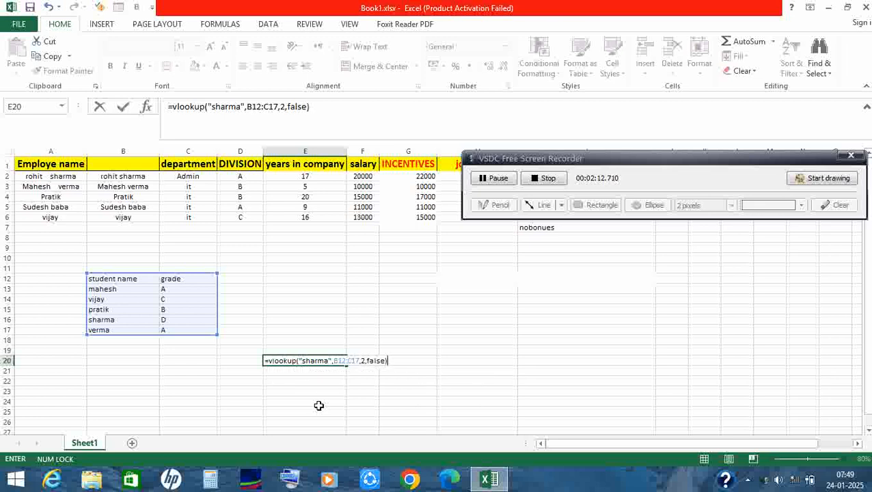
pyautogui.press('Return')
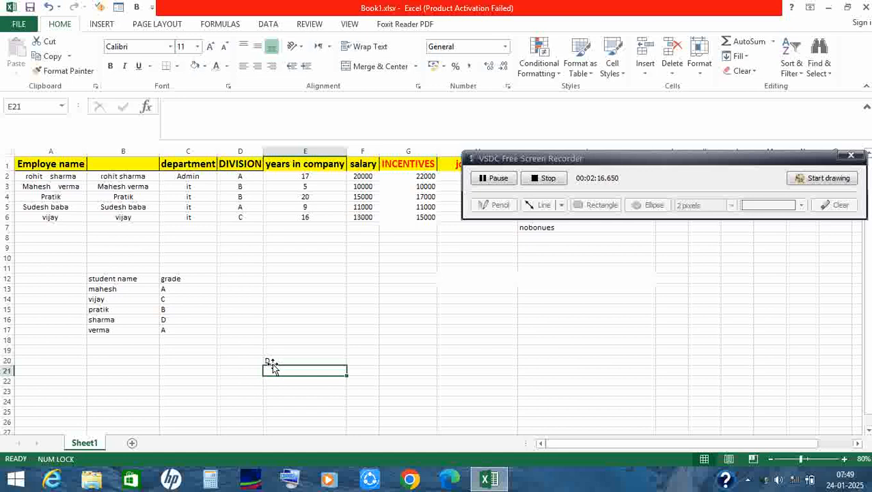
pyautogui.click(278, 361)
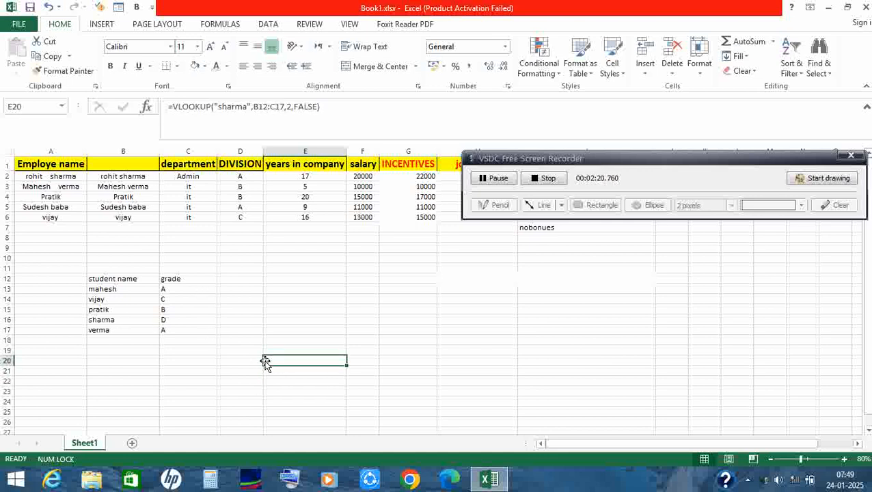
pyautogui.click(499, 179)
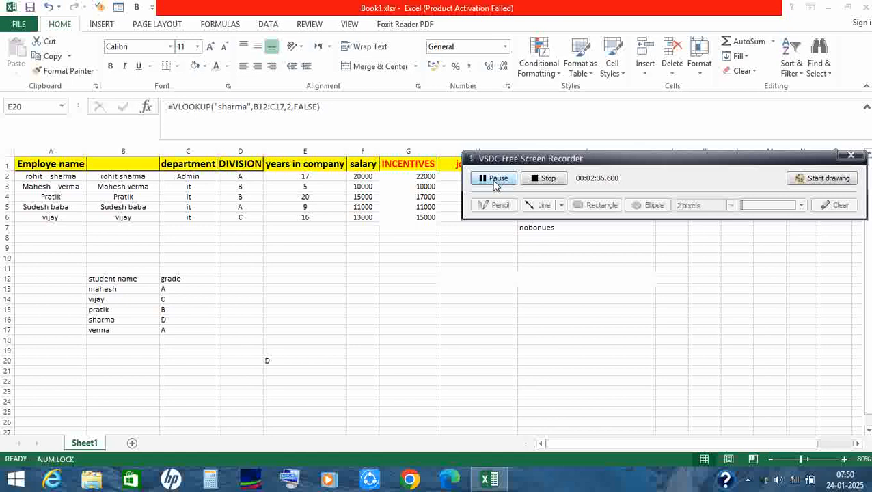
pyautogui.click(501, 178)
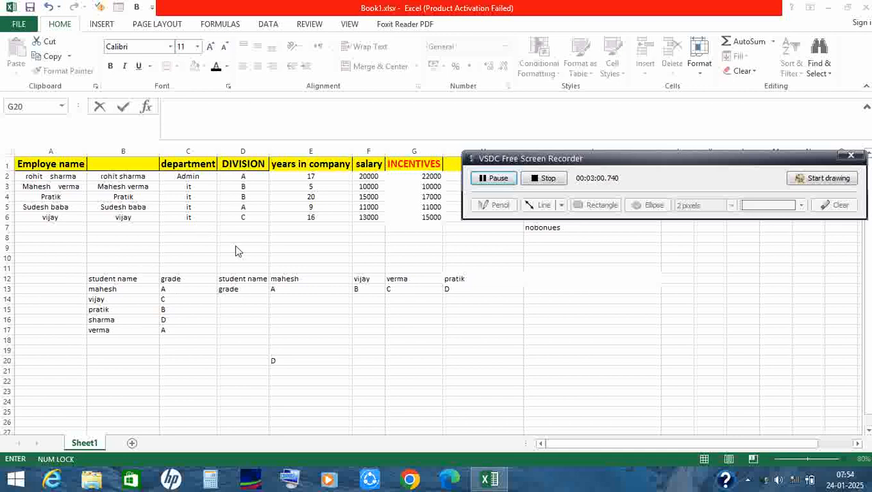
pyautogui.click(219, 257)
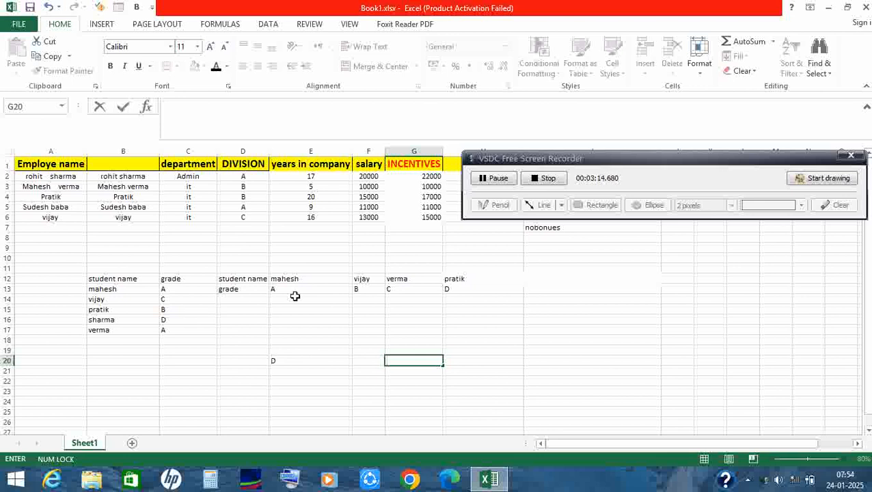
# Start an HLOOKUP formula in cell G20, using the student name from F12 as quoted text for the lookup value.
pyautogui.click(402, 362)
pyautogui.write('=')
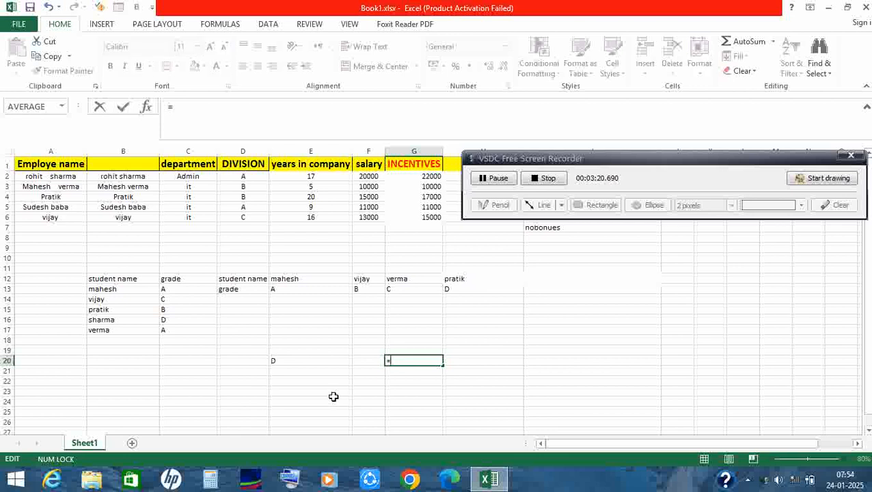
pyautogui.write('hlook')
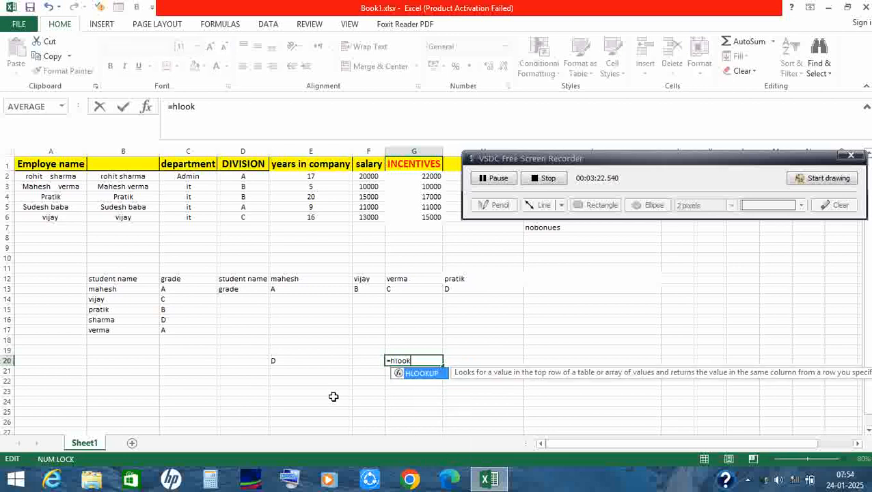
pyautogui.write('up(')
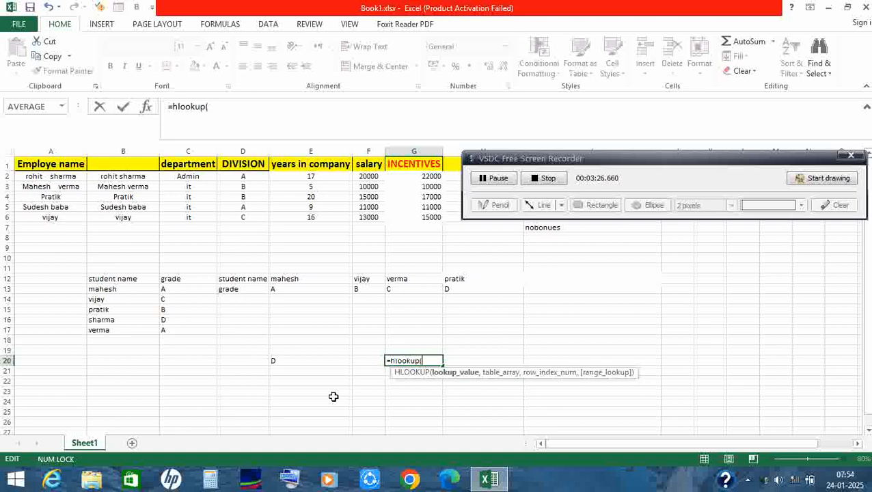
pyautogui.write('"')
pyautogui.write('vijay",')
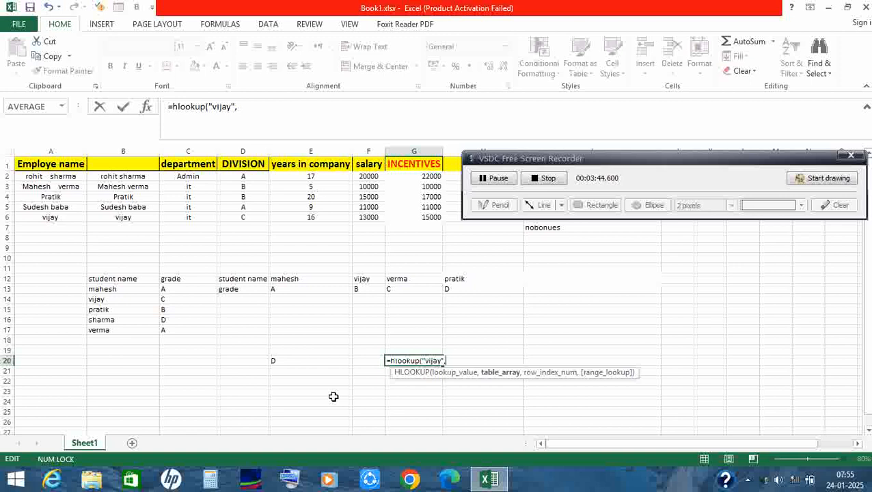
# Complete the HLOOKUP in G20 with table range D12:H13, row index 3 and FALSE for an exact match.
pyautogui.click(234, 278)
pyautogui.moveTo(234, 278); pyautogui.dragTo(460, 288)
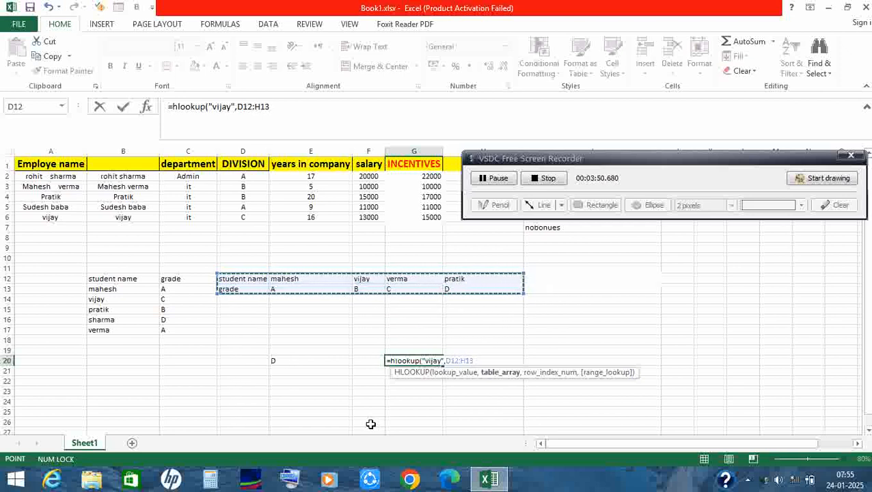
pyautogui.write(',')
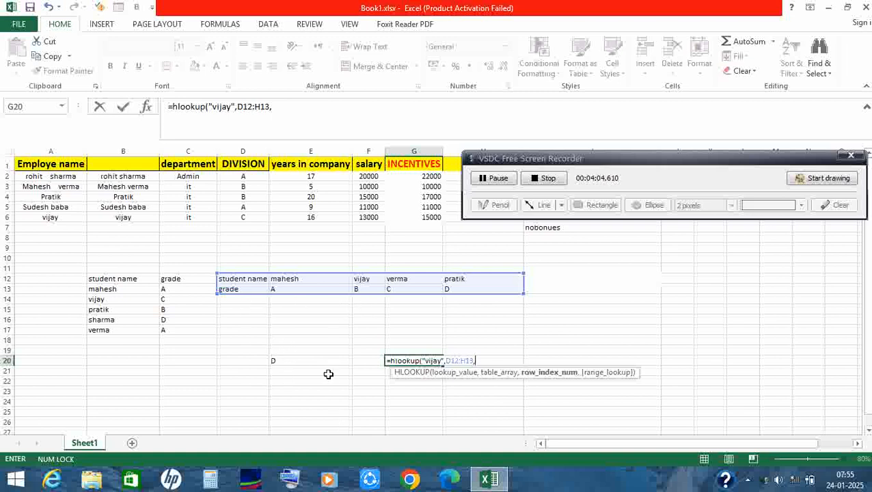
pyautogui.write('3,')
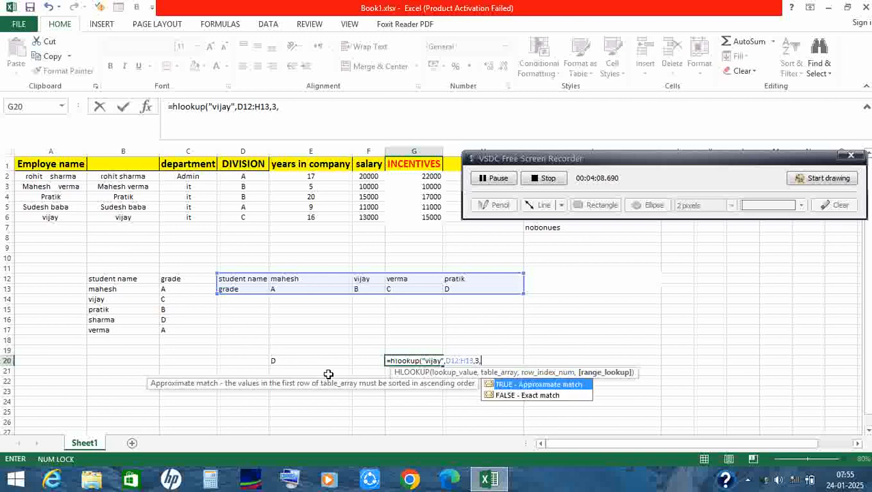
pyautogui.click(521, 396)
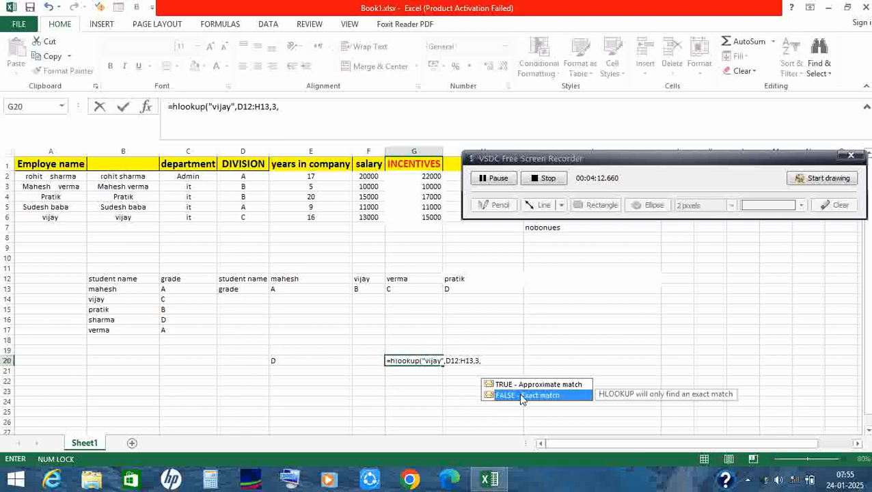
pyautogui.click(487, 362)
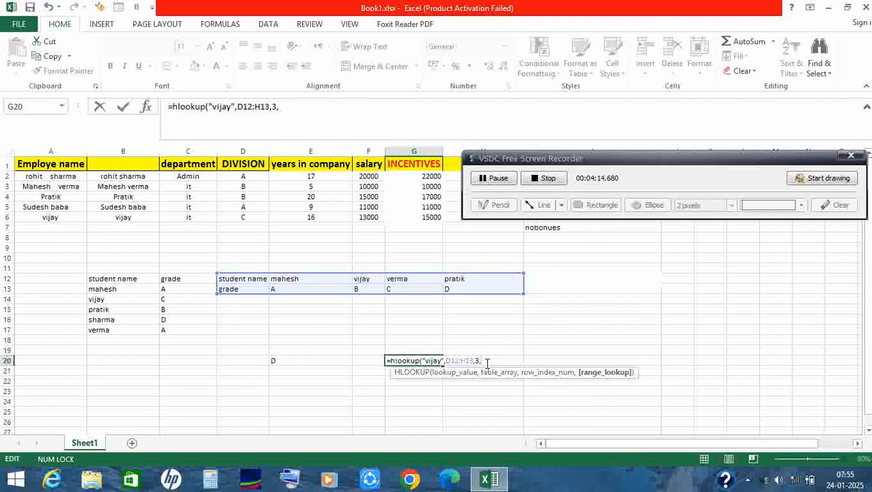
pyautogui.write('fal')
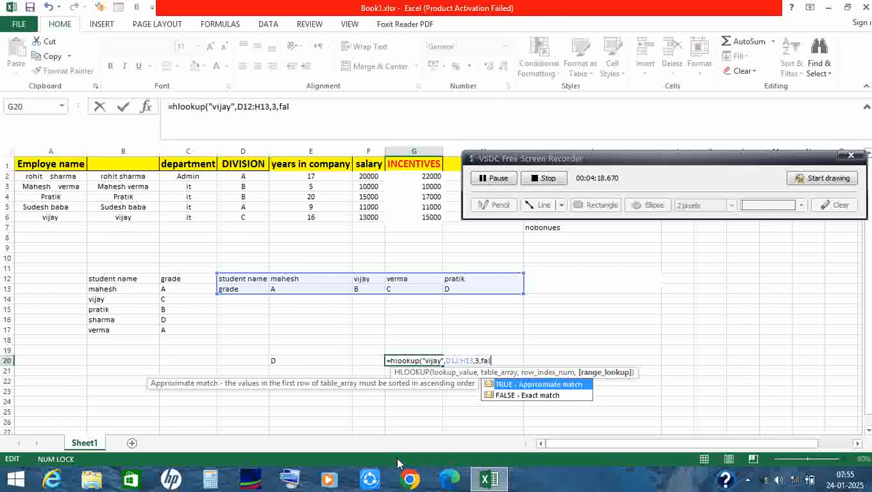
pyautogui.write('se)')
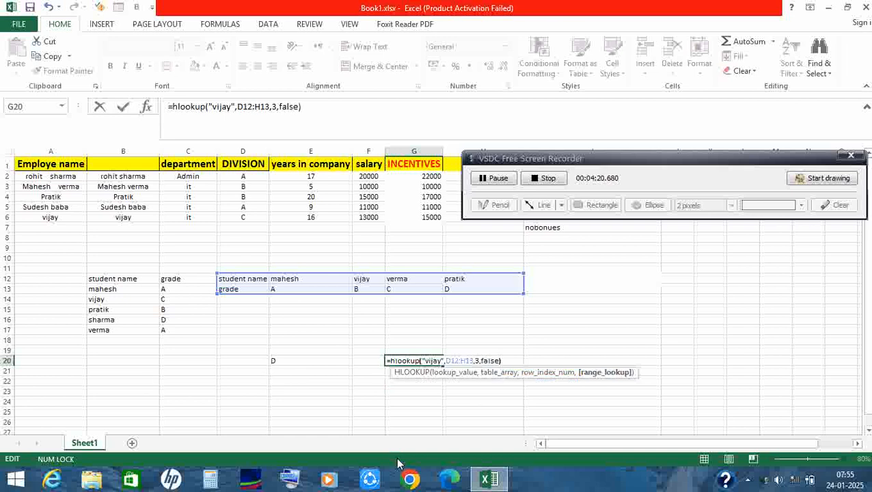
pyautogui.press('Return')
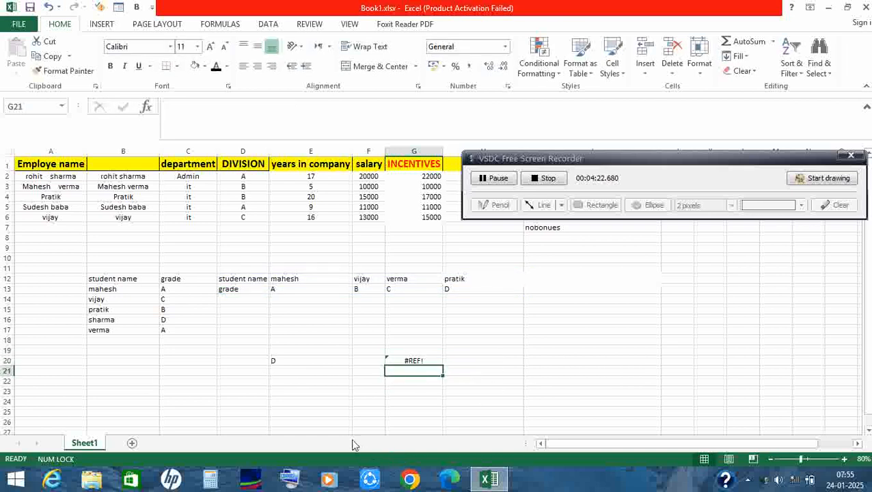
# Inspect the HLOOKUP formula in G20 and open the cell's error-checking options.
pyautogui.click(406, 152)
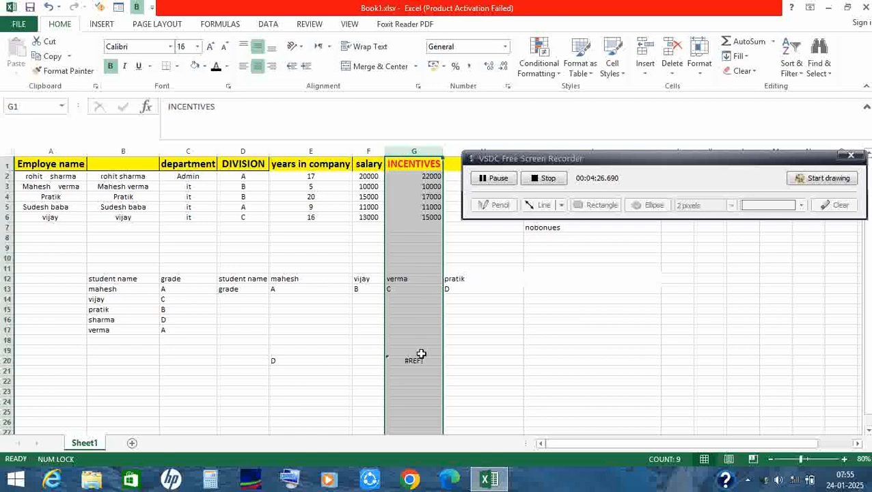
pyautogui.click(417, 361)
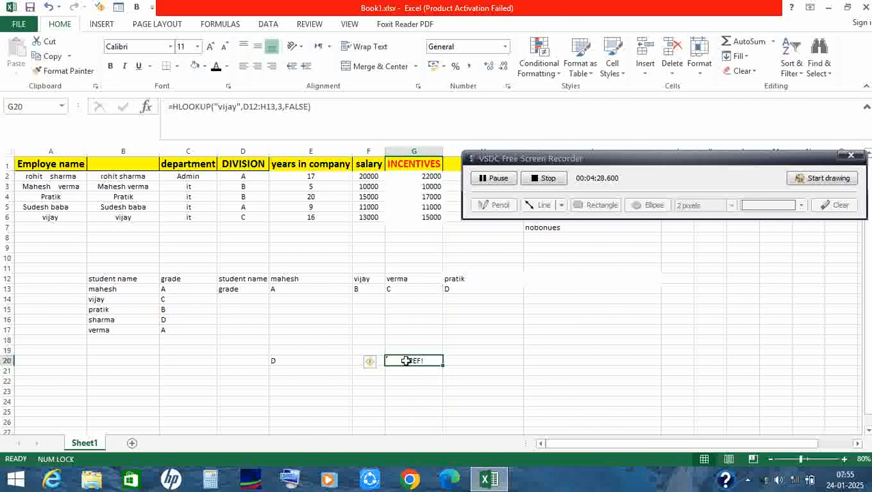
pyautogui.click(373, 364)
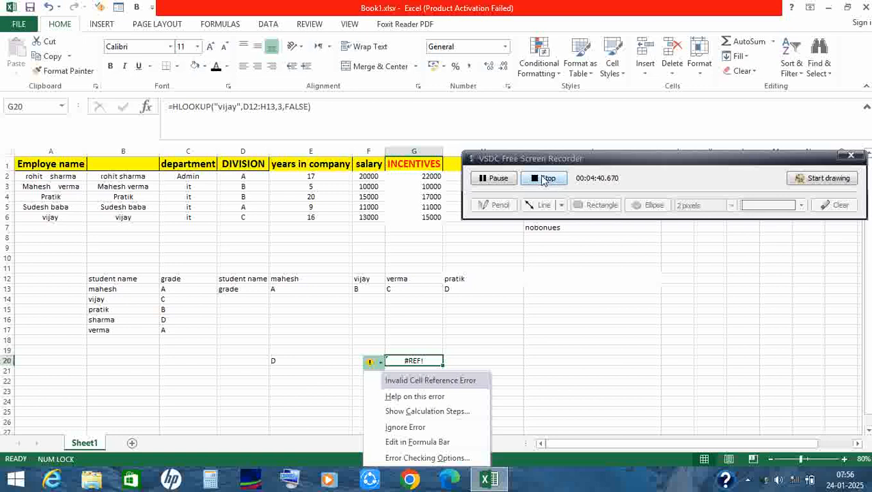
# Clear the failed HLOOKUP formula from cell G20.
pyautogui.click(505, 183)
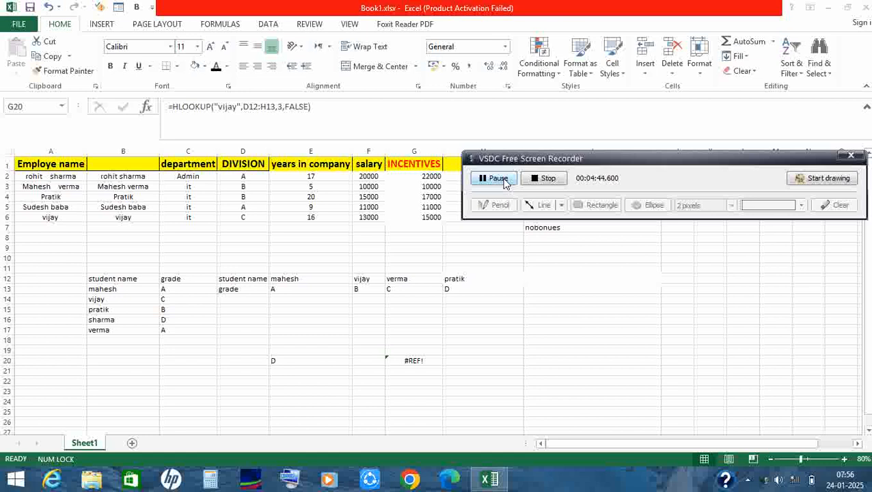
pyautogui.click(406, 361)
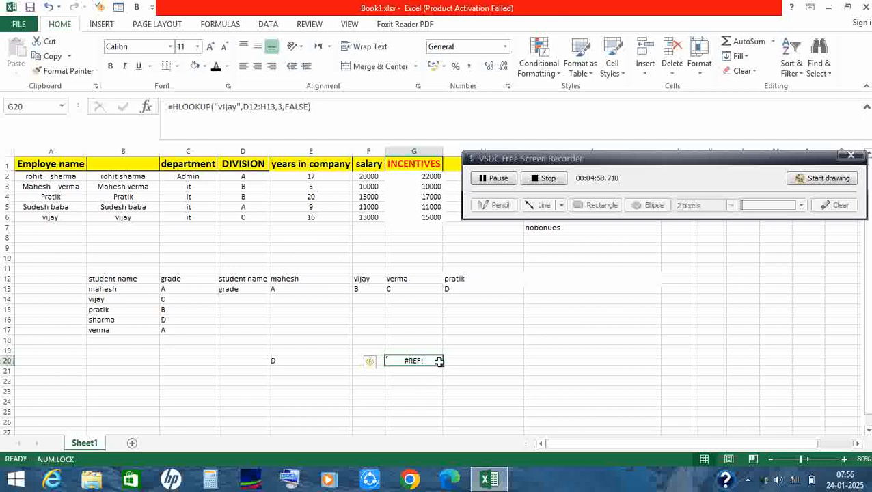
pyautogui.press('BackSpace')
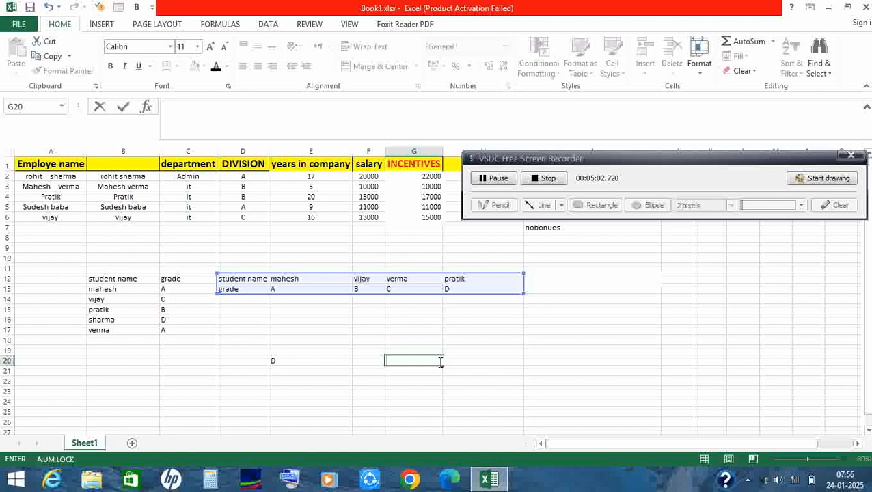
pyautogui.click(552, 358)
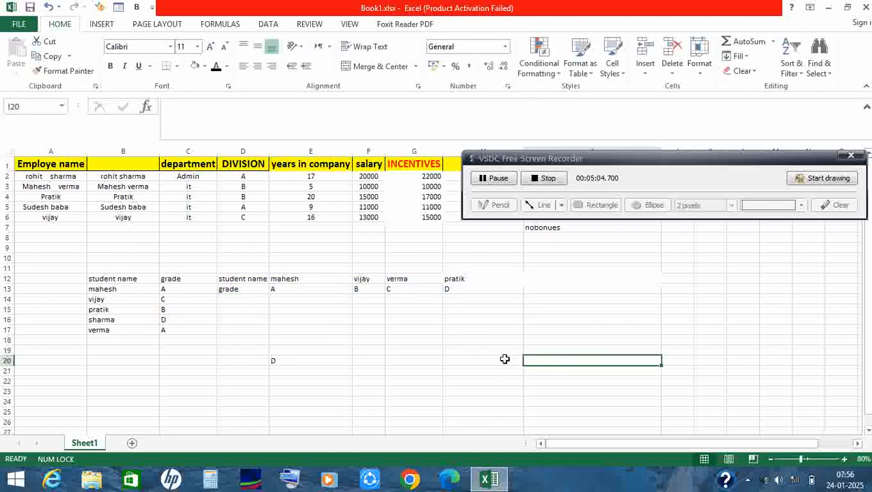
# Begin a new HLOOKUP formula in the emptied cell G20, with the student name from F12 as quoted text for the lookup value.
pyautogui.click(403, 358)
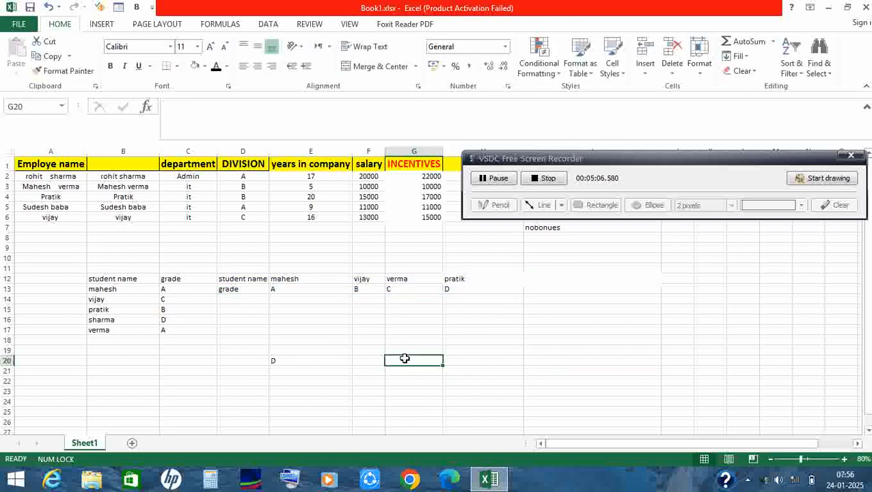
pyautogui.write('=')
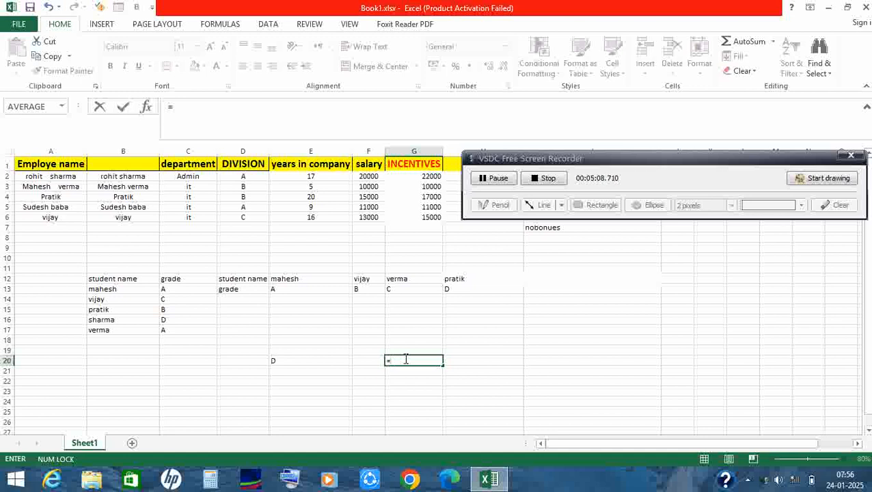
pyautogui.write('hlookup')
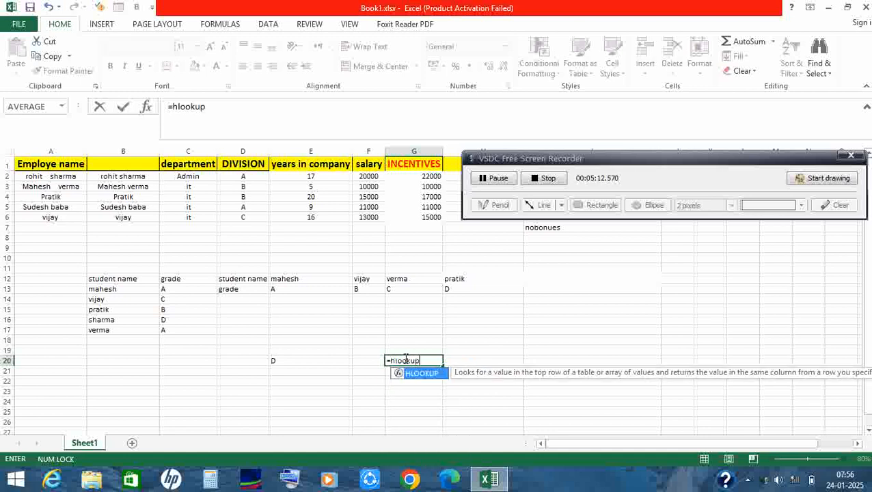
pyautogui.write('("')
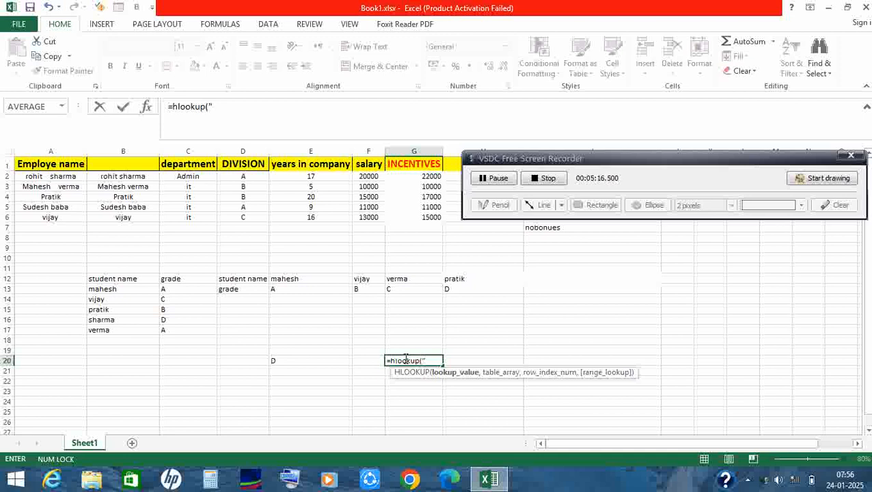
pyautogui.write('vijay",')
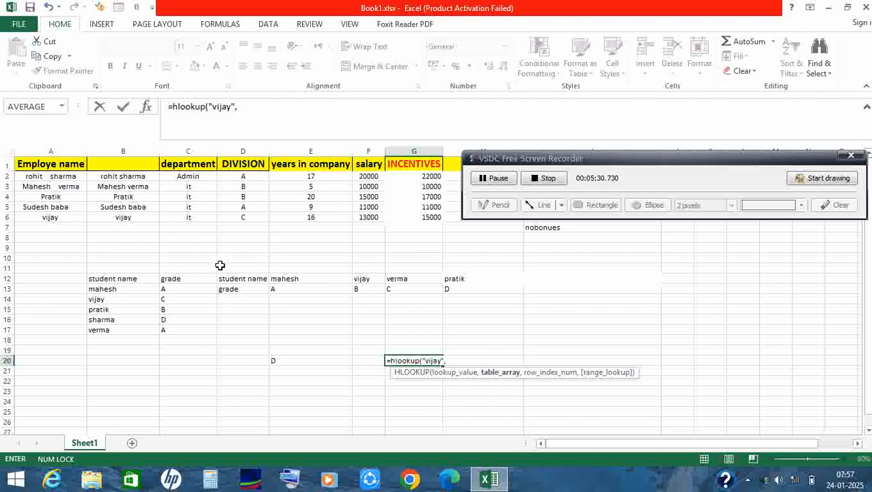
# Set the HLOOKUP table array to D12:H13, covering the horizontal student name and grade rows.
pyautogui.moveTo(220, 272); pyautogui.dragTo(446, 302)
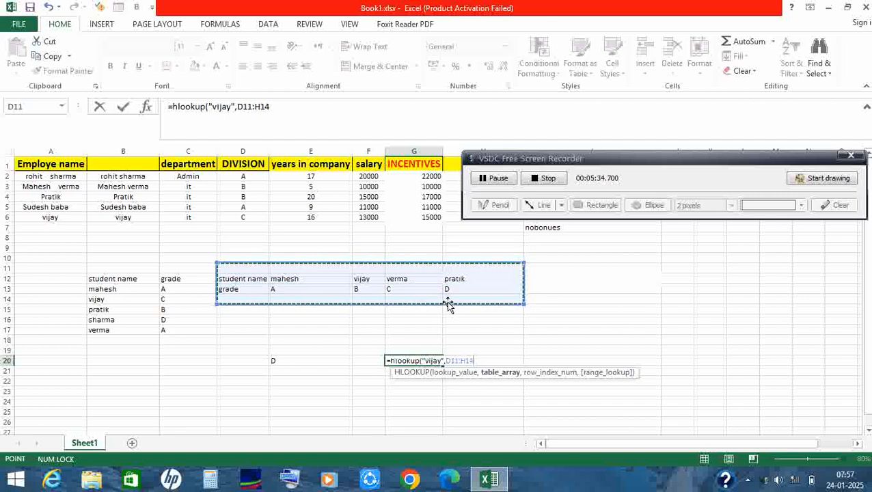
pyautogui.click(264, 349)
pyautogui.moveTo(226, 274); pyautogui.dragTo(474, 289)
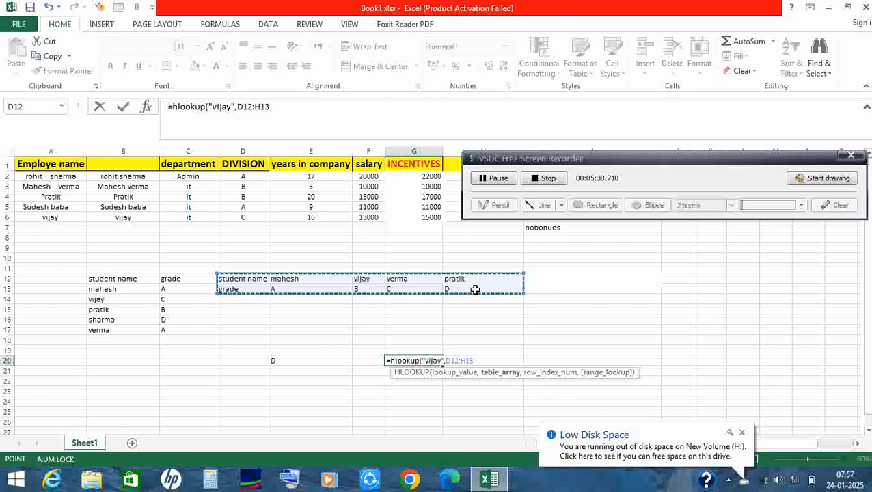
pyautogui.write(',')
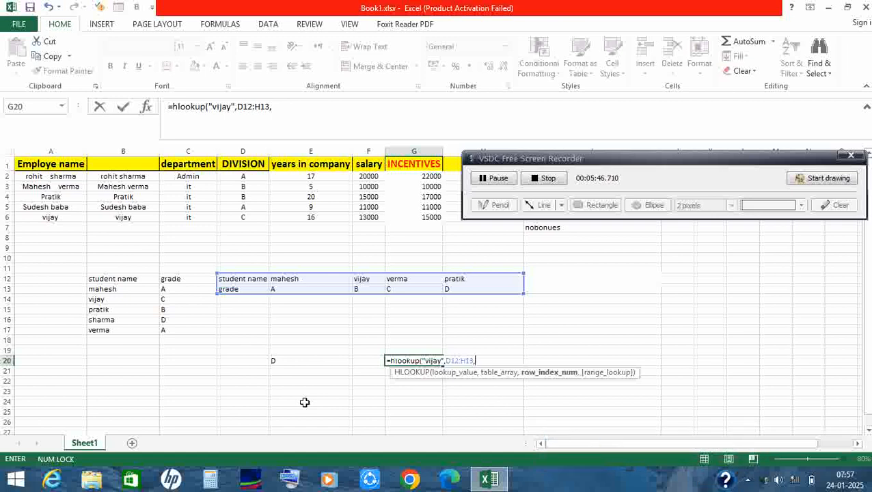
# Finish the HLOOKUP in G20 with row index 2 and FALSE for an exact match, and select the cell to review its formula.
pyautogui.write('2,')
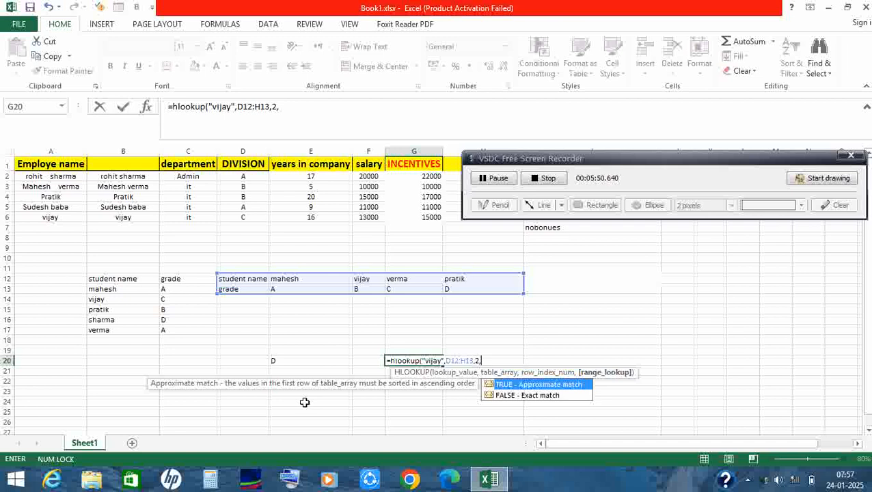
pyautogui.write('false)')
pyautogui.press('Return')
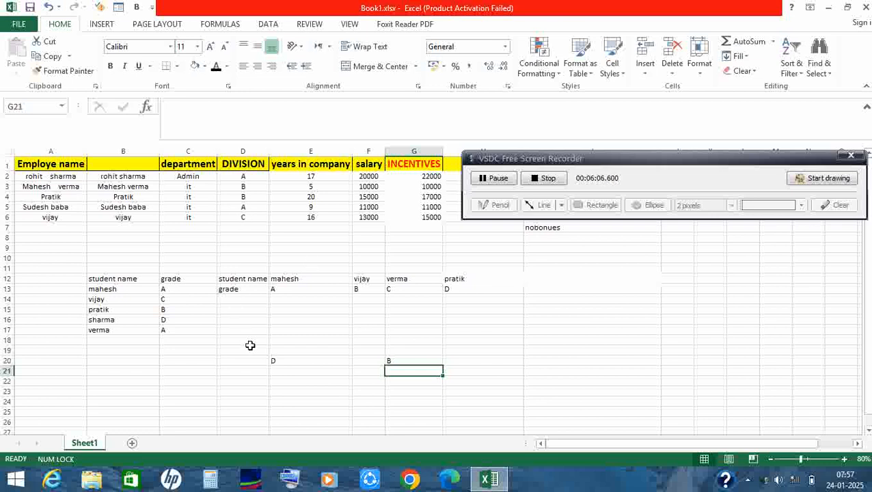
pyautogui.click(392, 361)
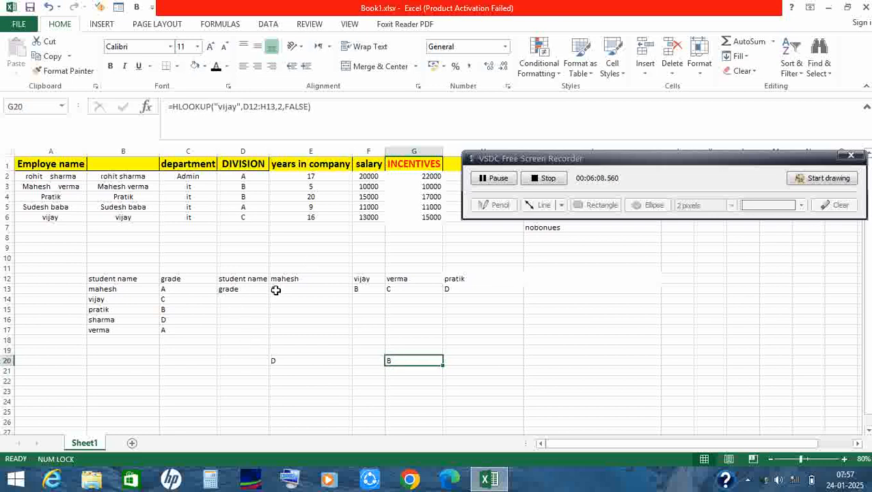